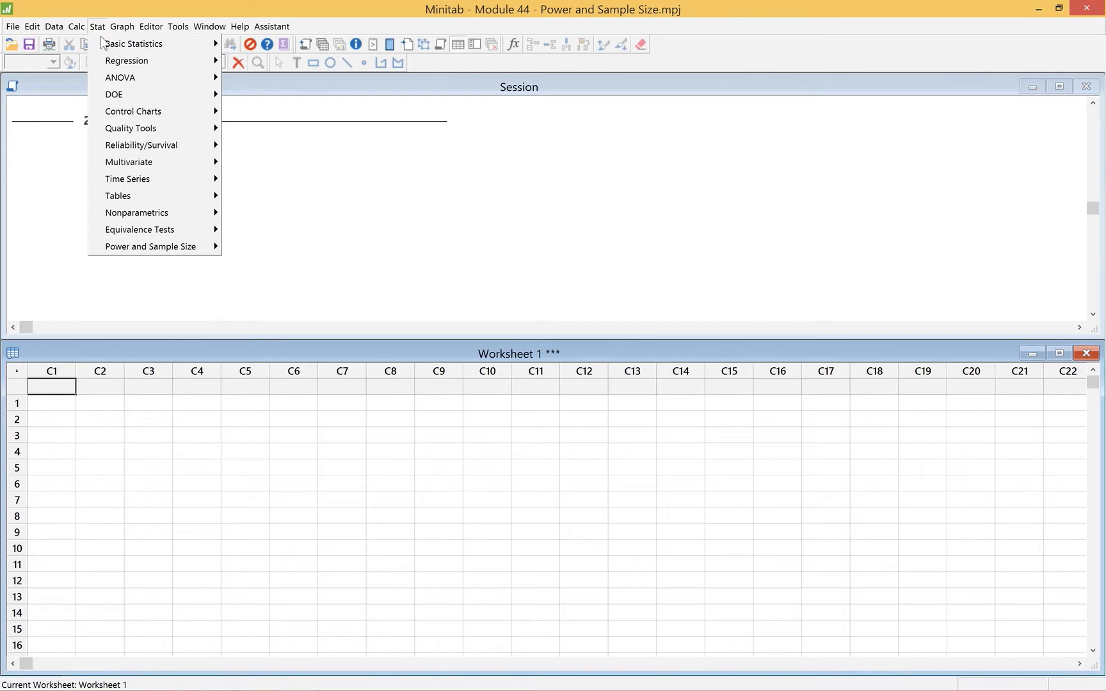
# Start a Power and Sample Size analysis for a 1-Sample t test and check its alternative hypothesis and significance level options
pyautogui.moveTo(125, 216)
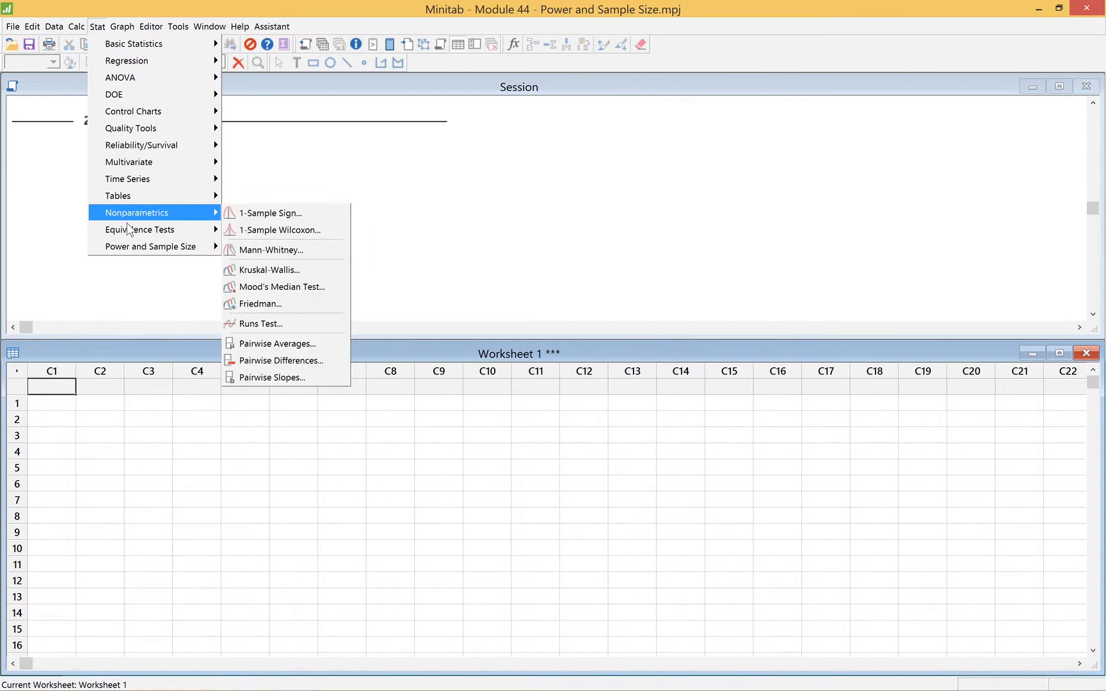
pyautogui.moveTo(143, 245)
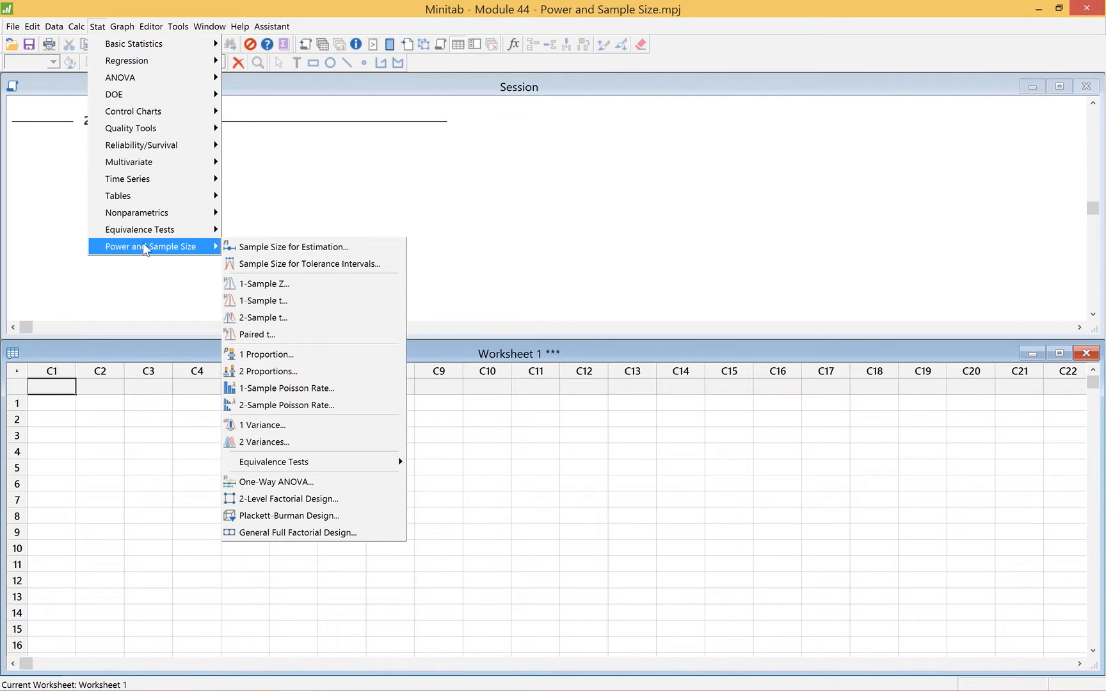
pyautogui.moveTo(173, 229)
pyautogui.moveTo(199, 250)
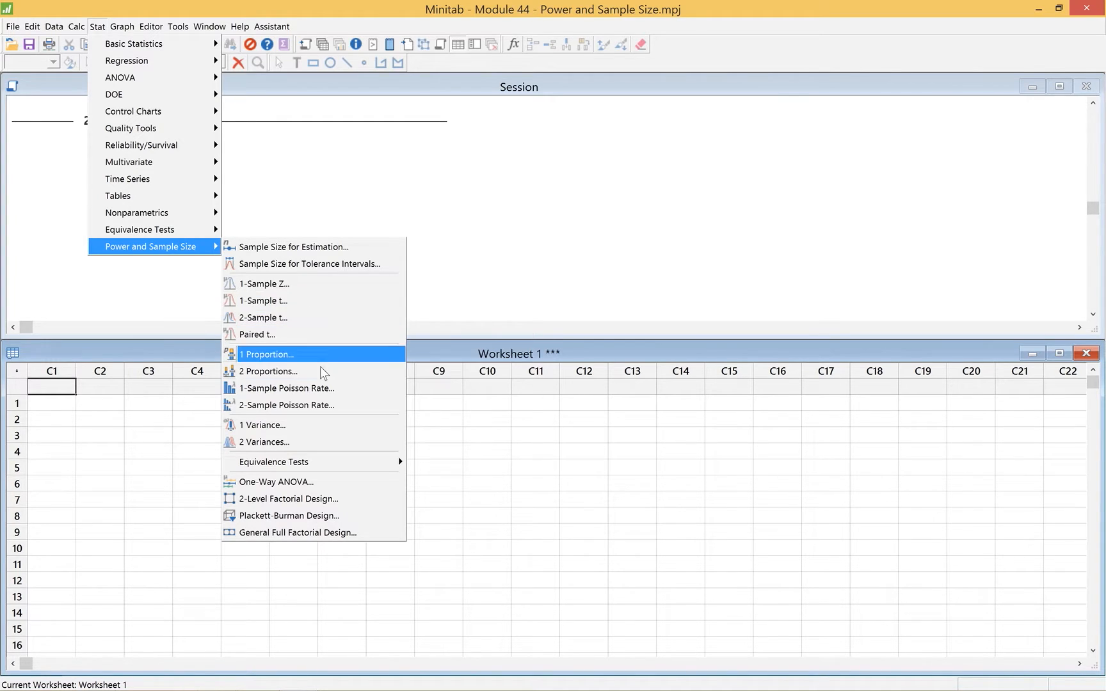
pyautogui.click(309, 301)
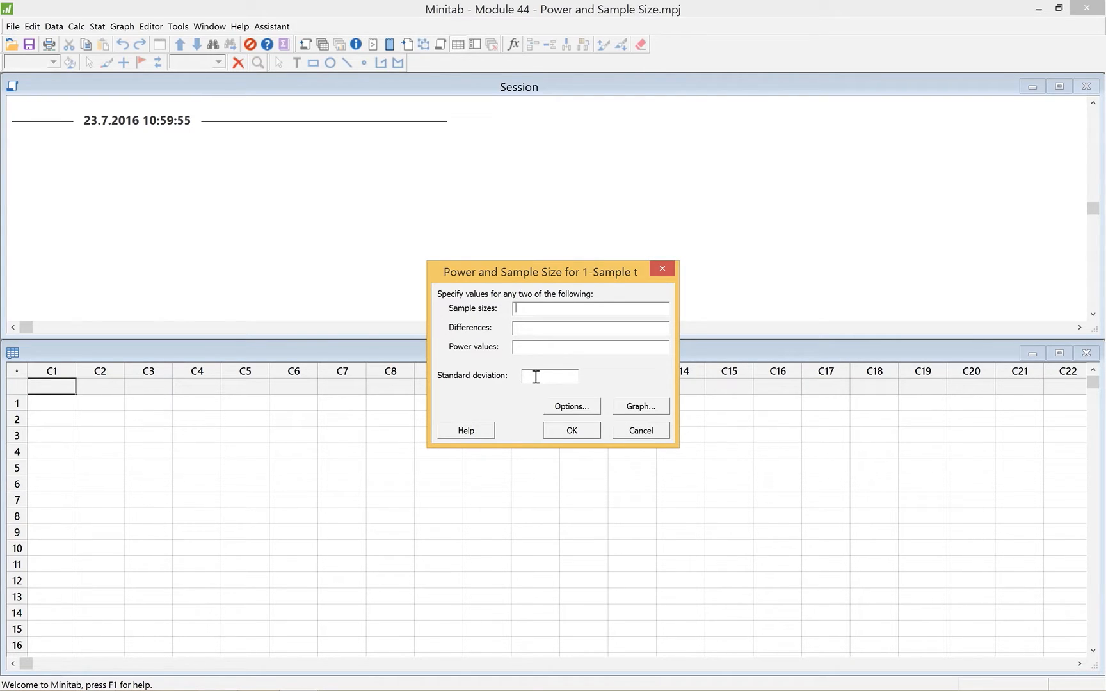
pyautogui.click(567, 407)
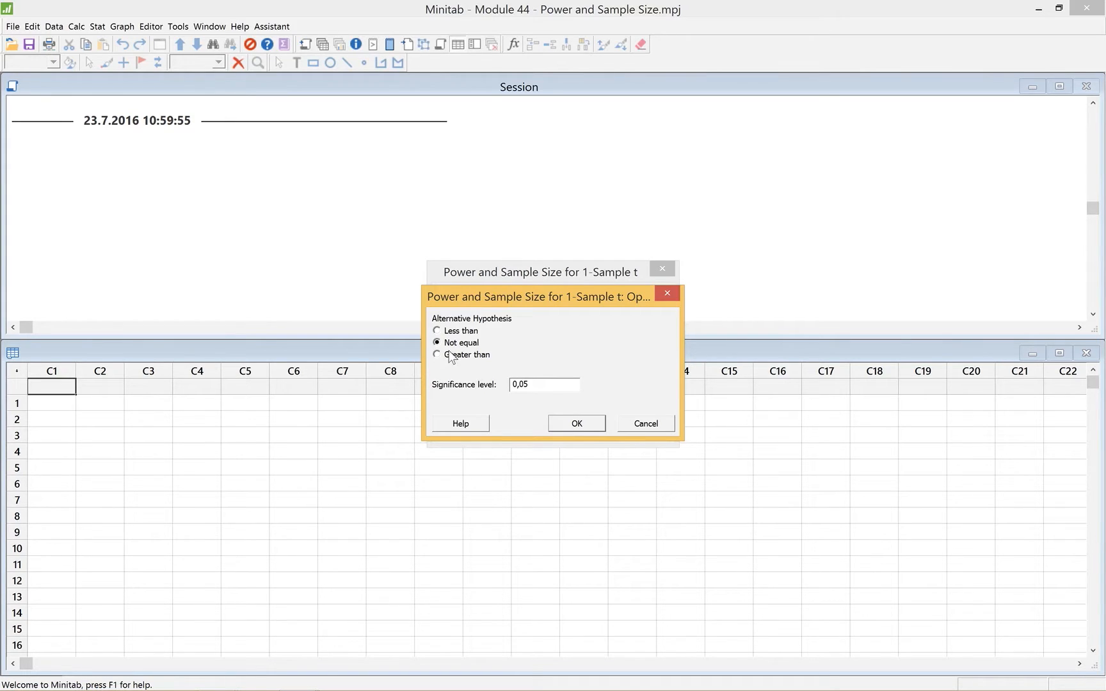
pyautogui.click(577, 424)
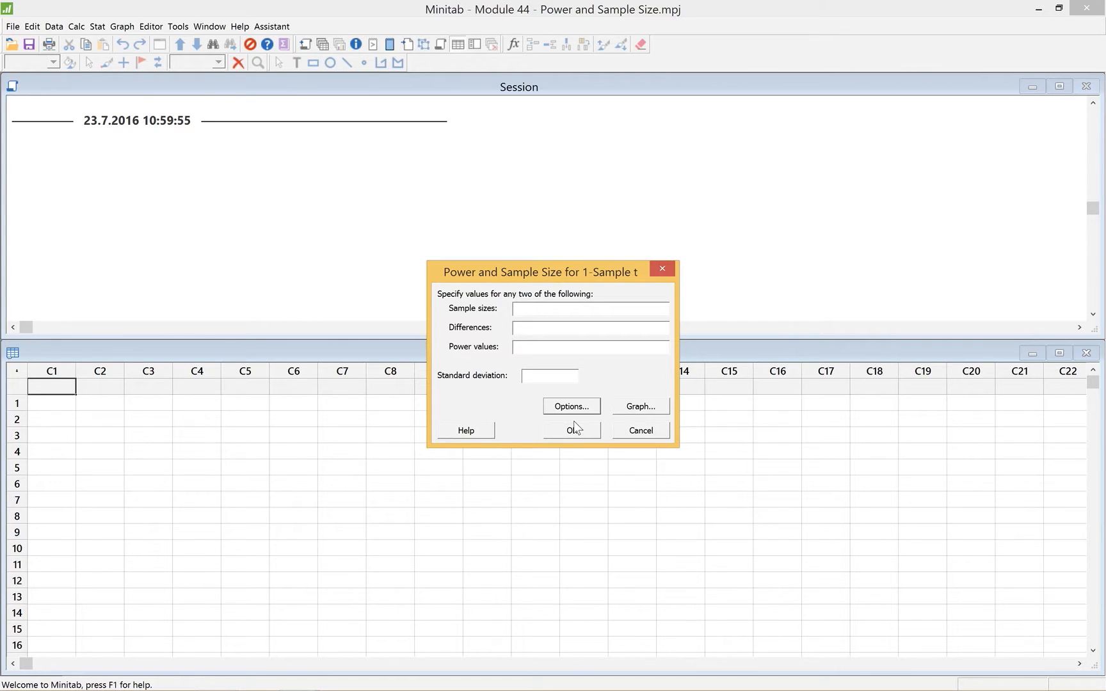
# Set the standard deviation to ,62 and try to run the calculation
pyautogui.click(558, 378)
pyautogui.write('1,0')
pyautogui.moveTo(554, 378); pyautogui.dragTo(520, 379)
pyautogui.press('BackSpace')
pyautogui.write(',62')
pyautogui.click(576, 432)
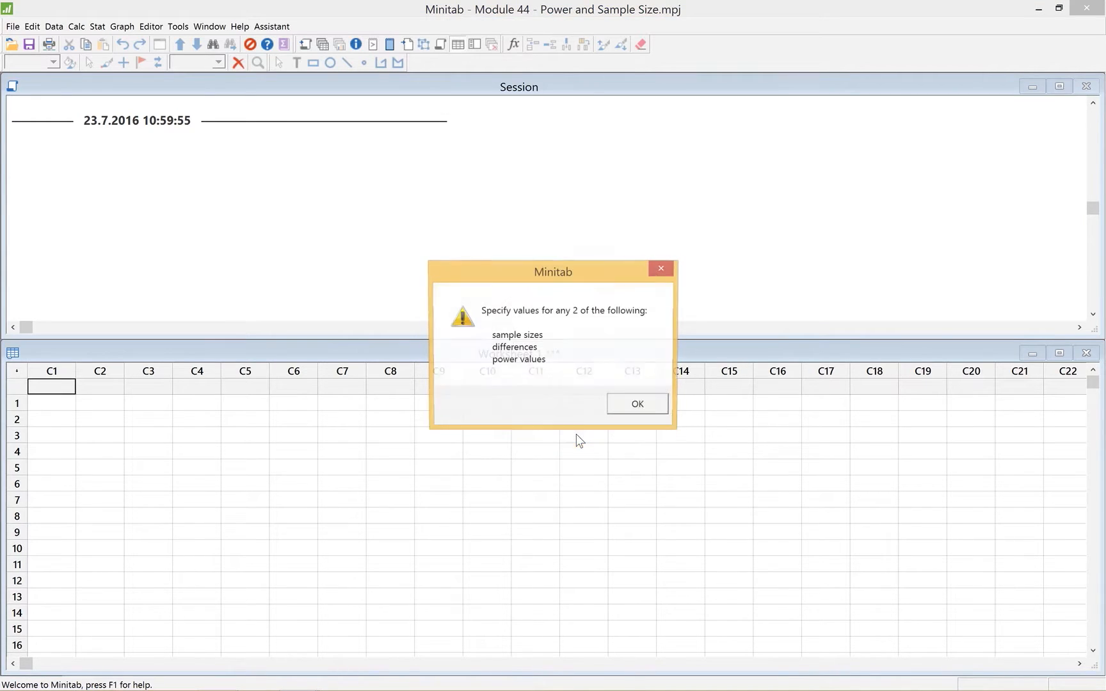
pyautogui.click(636, 408)
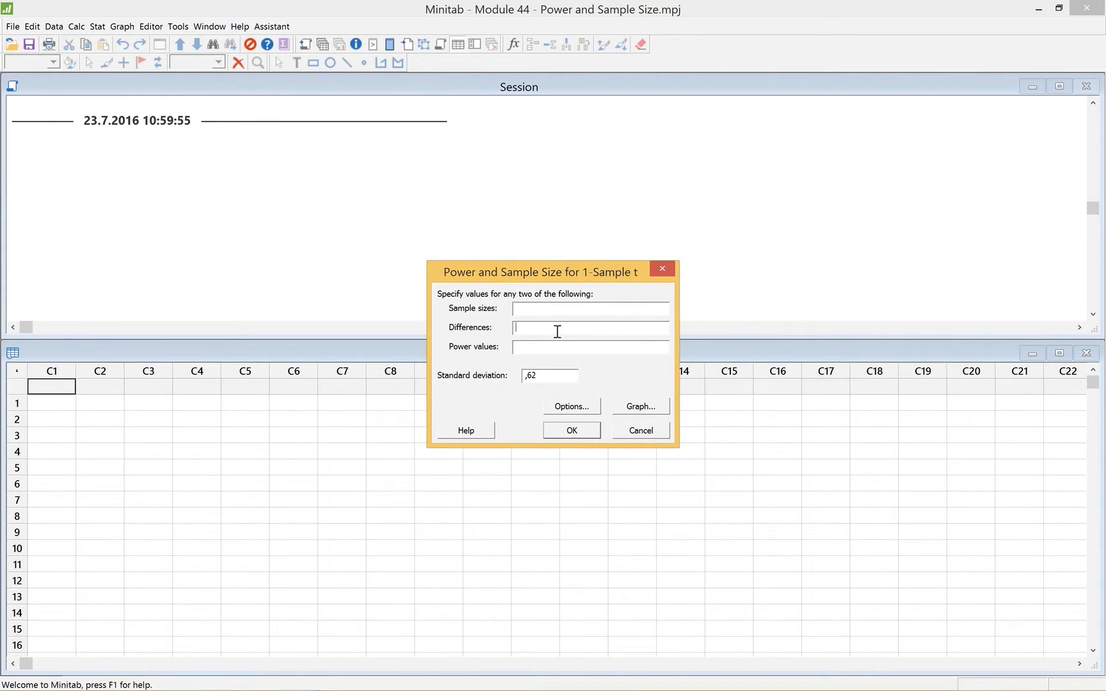
# Calculate sample sizes for a difference of ,62 with power values ,8 ,9 ,95 ,99 and view the power curve enlarged
pyautogui.click(577, 329)
pyautogui.write(',62')
pyautogui.click(542, 351)
pyautogui.write(',8 ,9 ,95 ,99')
pyautogui.click(569, 431)
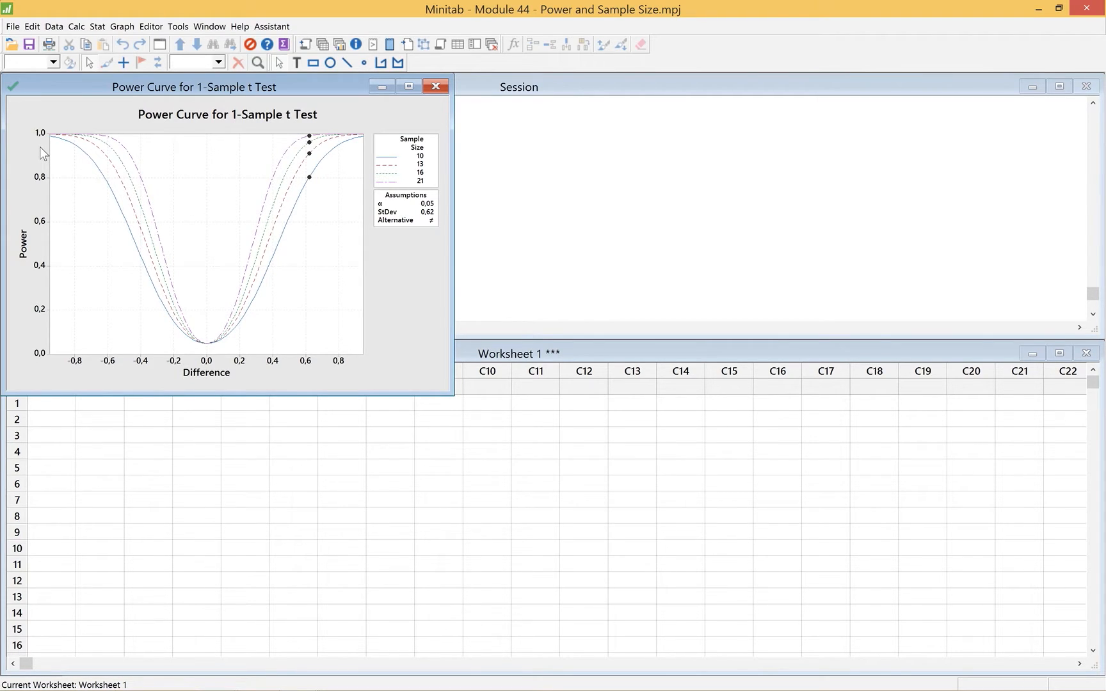
pyautogui.click(408, 87)
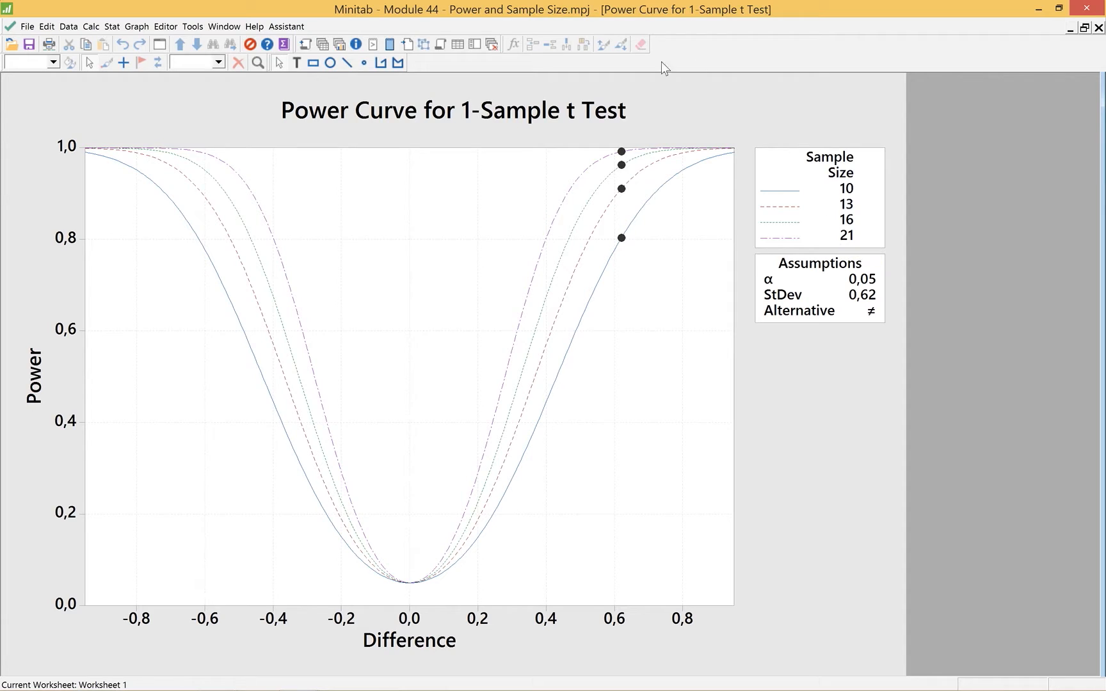
pyautogui.click(1069, 31)
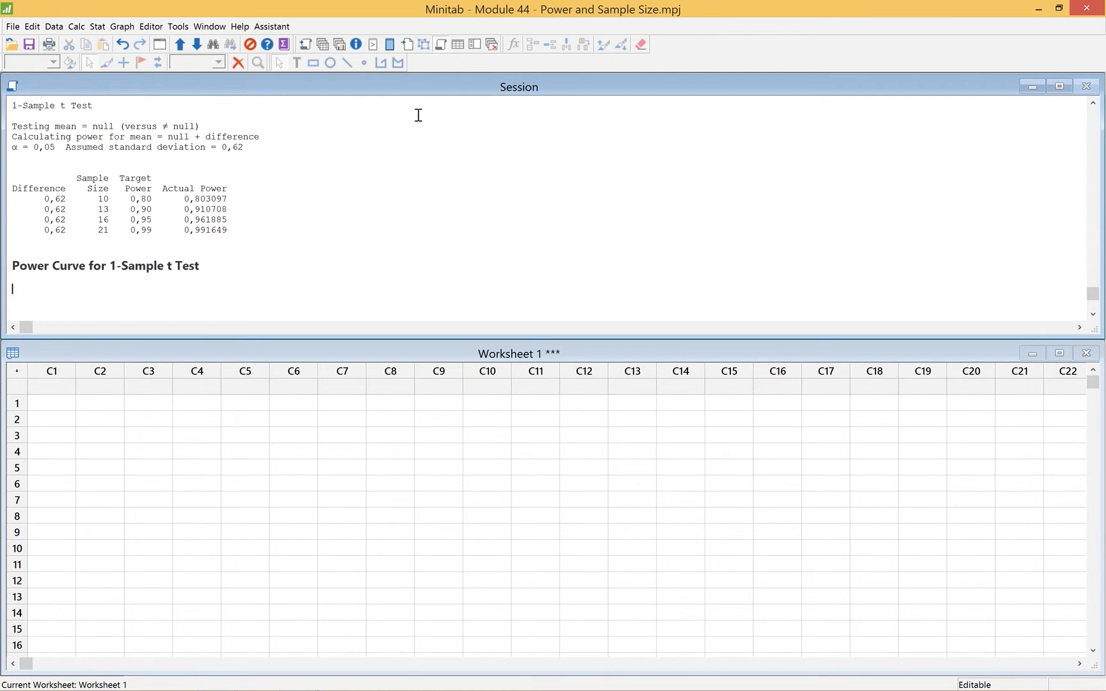
# Reopen the last 1-Sample t power analysis and turn off its power curve display
pyautogui.click(33, 27)
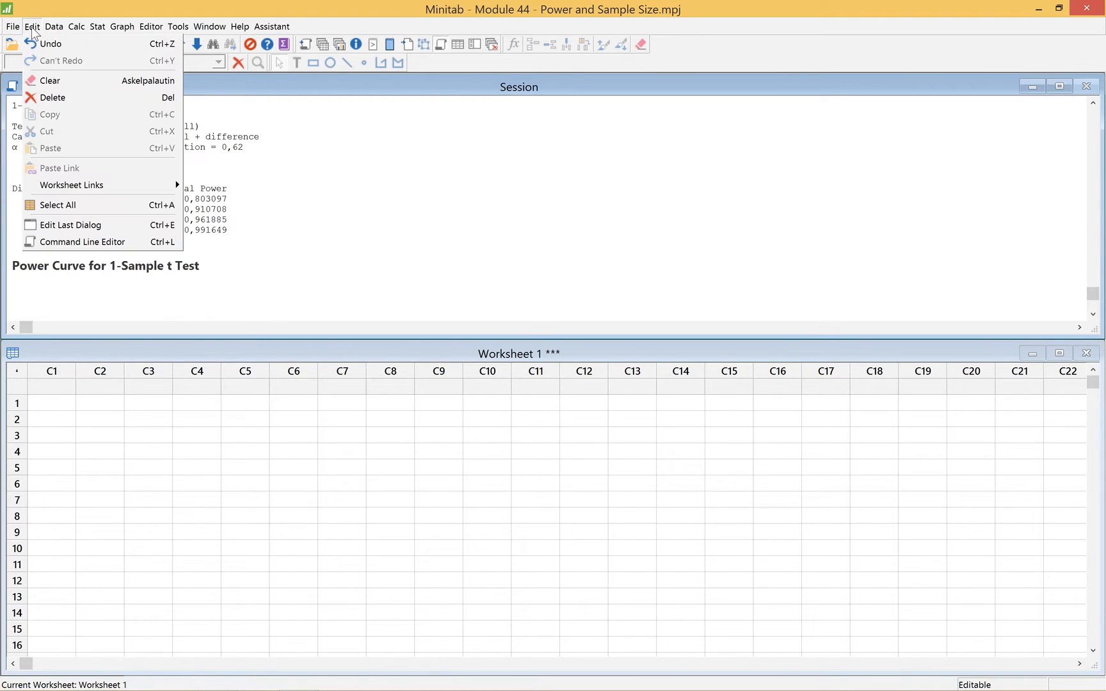
pyautogui.click(66, 224)
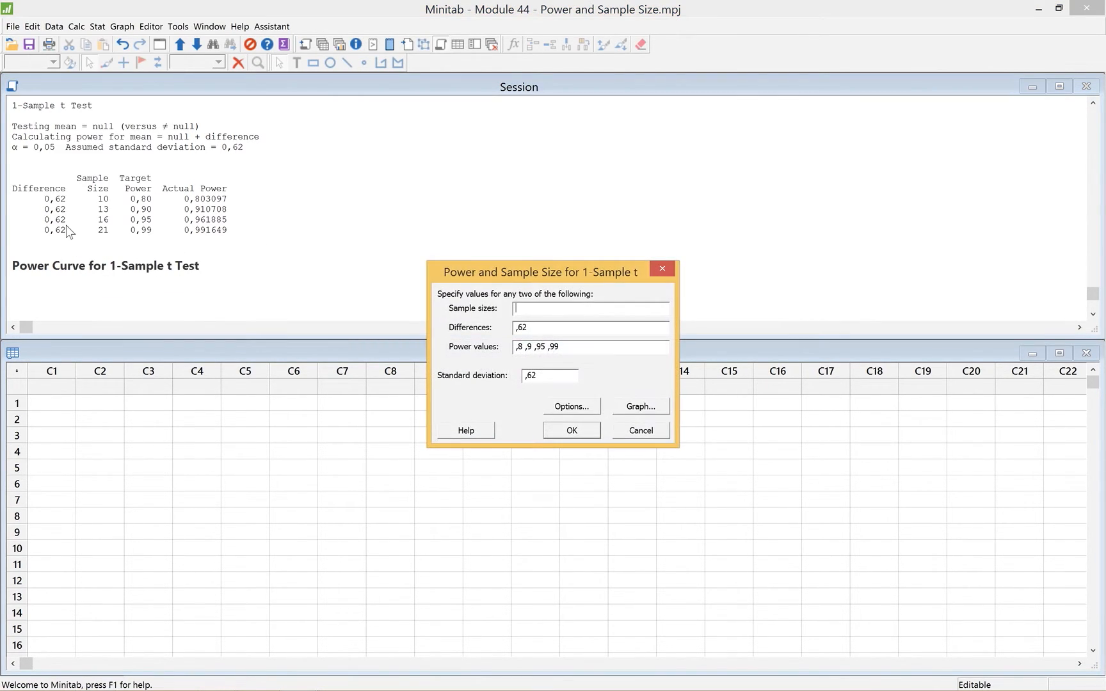
pyautogui.click(643, 407)
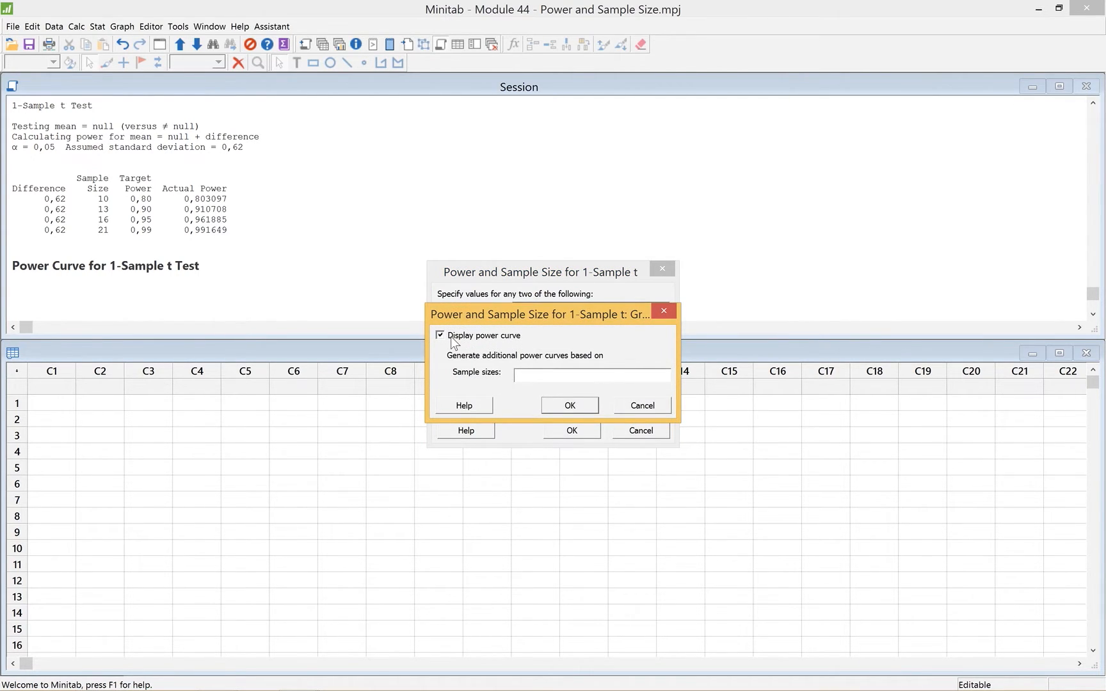
pyautogui.click(451, 341)
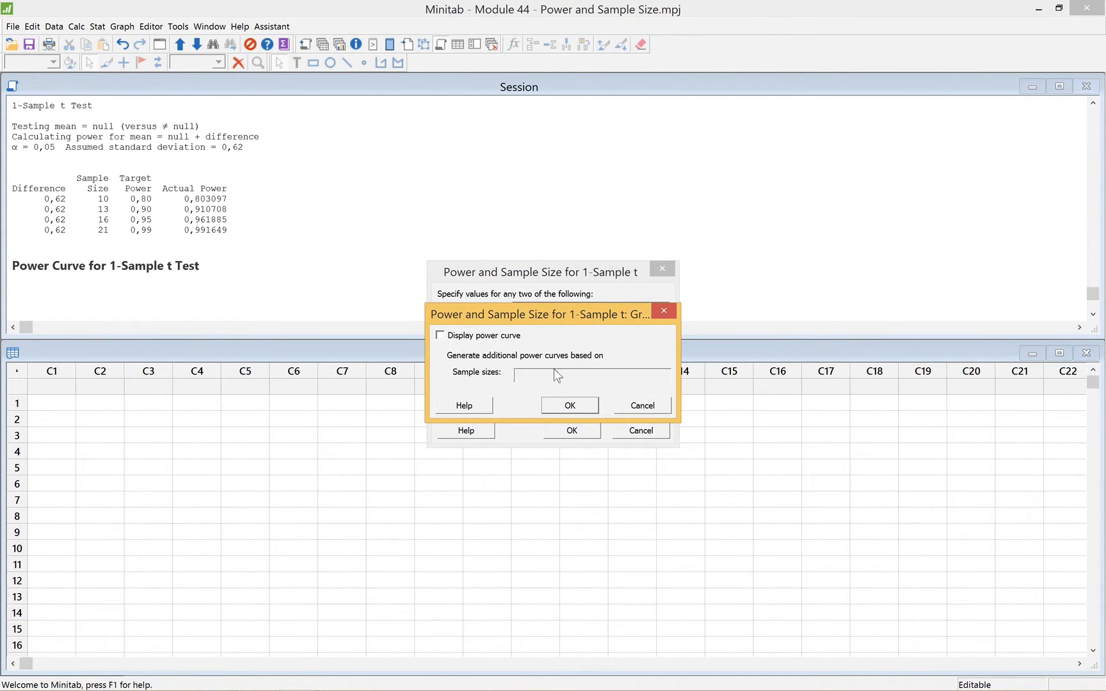
pyautogui.click(580, 410)
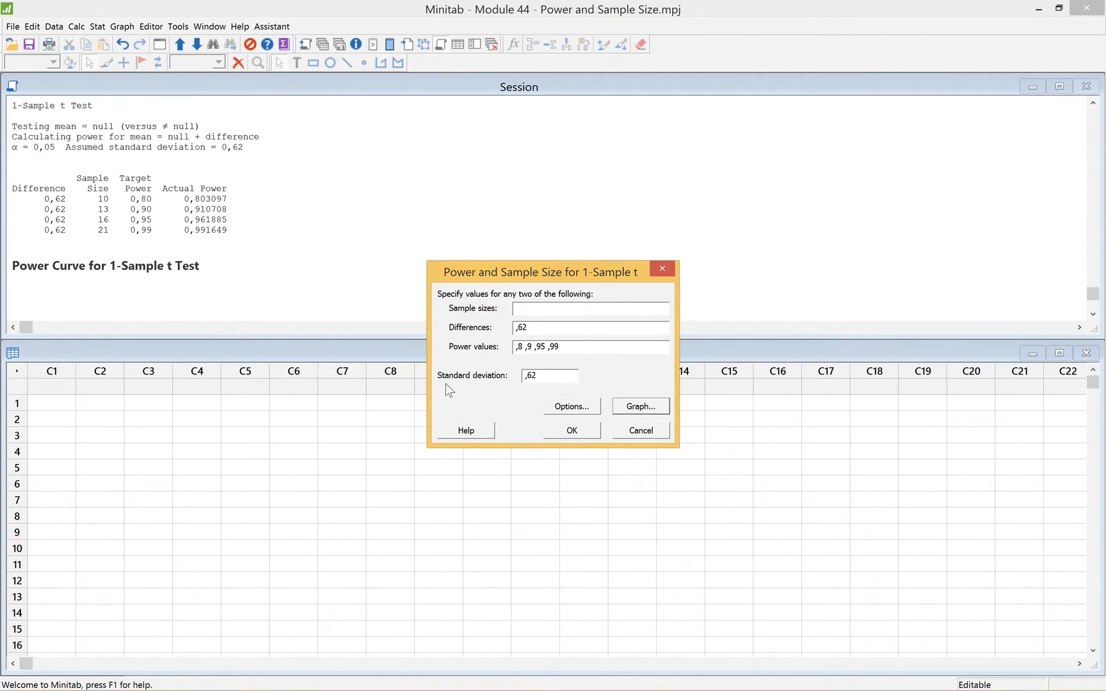
# Set both the standard deviation and the difference to 1,0 and recalculate the sample sizes
pyautogui.click(565, 376)
pyautogui.press('BackSpace')
pyautogui.press('BackSpace')
pyautogui.write('1,0')
pyautogui.click(565, 329)
pyautogui.press('BackSpace')
pyautogui.press('BackSpace')
pyautogui.press('BackSpace')
pyautogui.write('1,0')
pyautogui.click(572, 430)
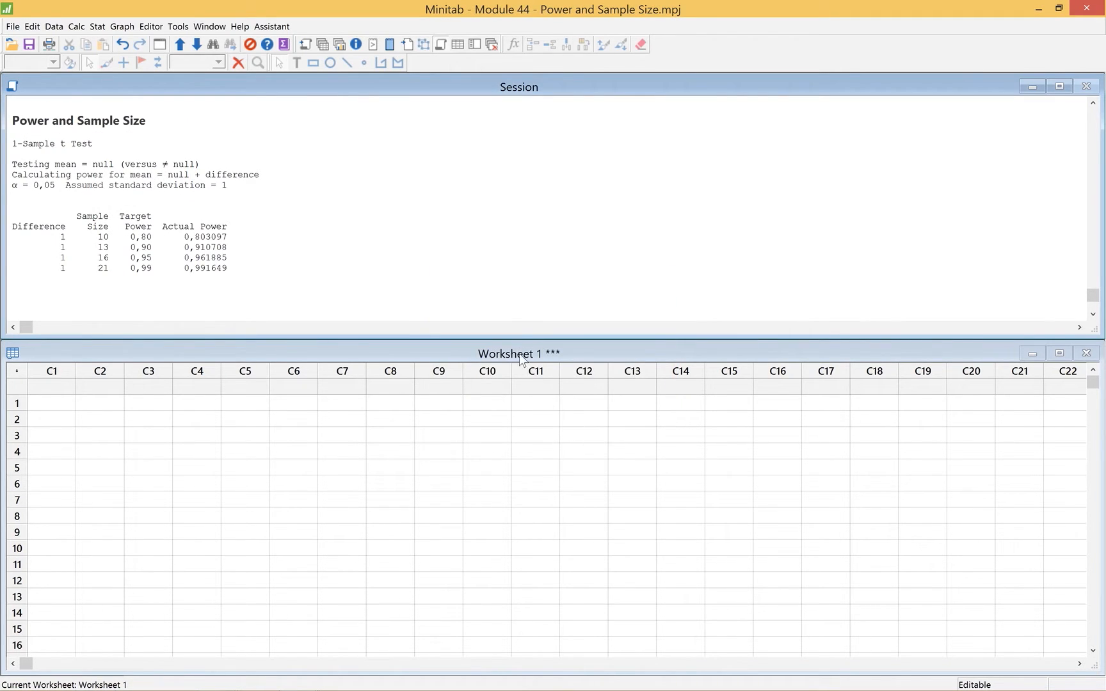
# Enlarge the Session window and examine the two sample size tables together
pyautogui.moveTo(485, 327); pyautogui.dragTo(479, 447)
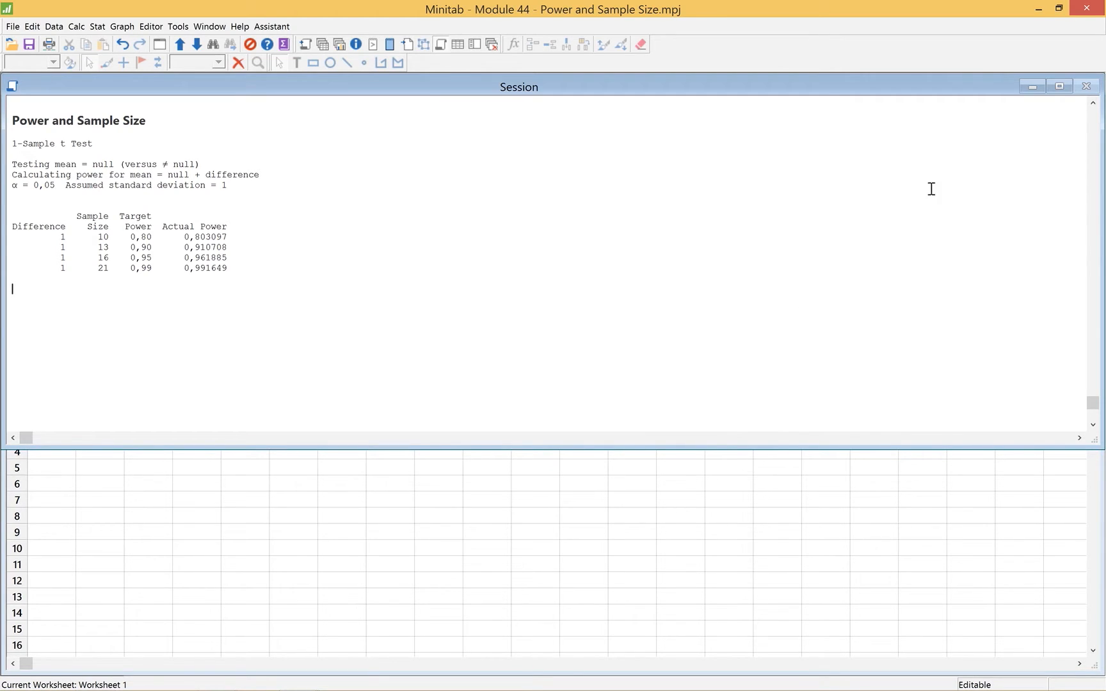
pyautogui.click(1092, 103)
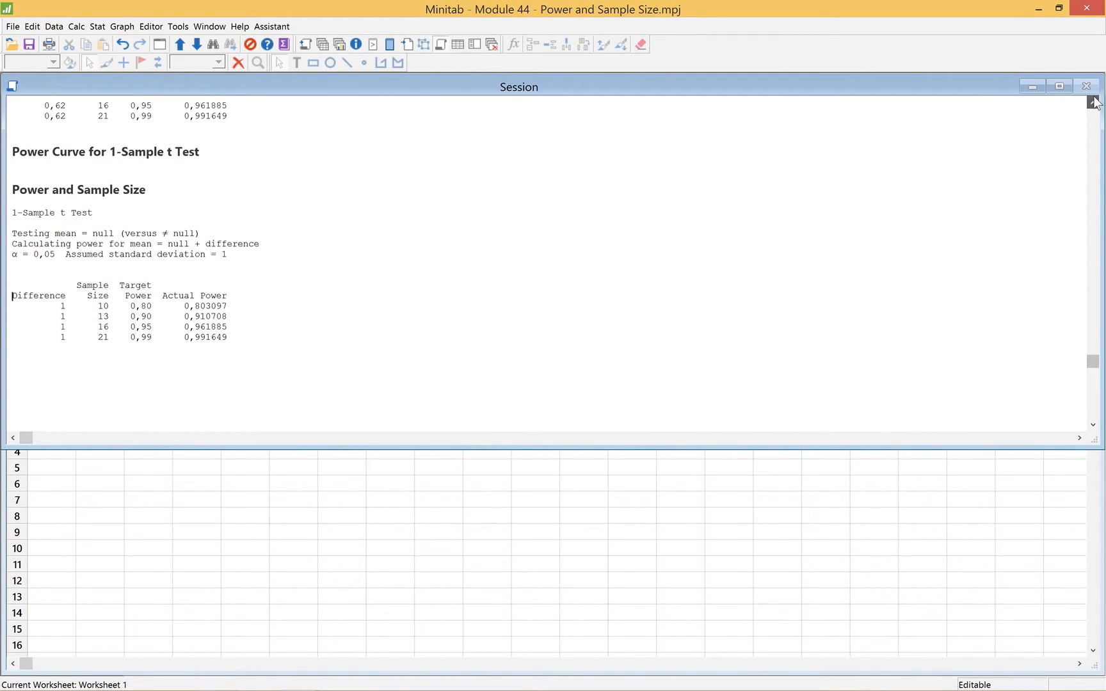
pyautogui.click(1093, 103)
pyautogui.click(1092, 102)
pyautogui.click(1092, 102)
pyautogui.click(1092, 102)
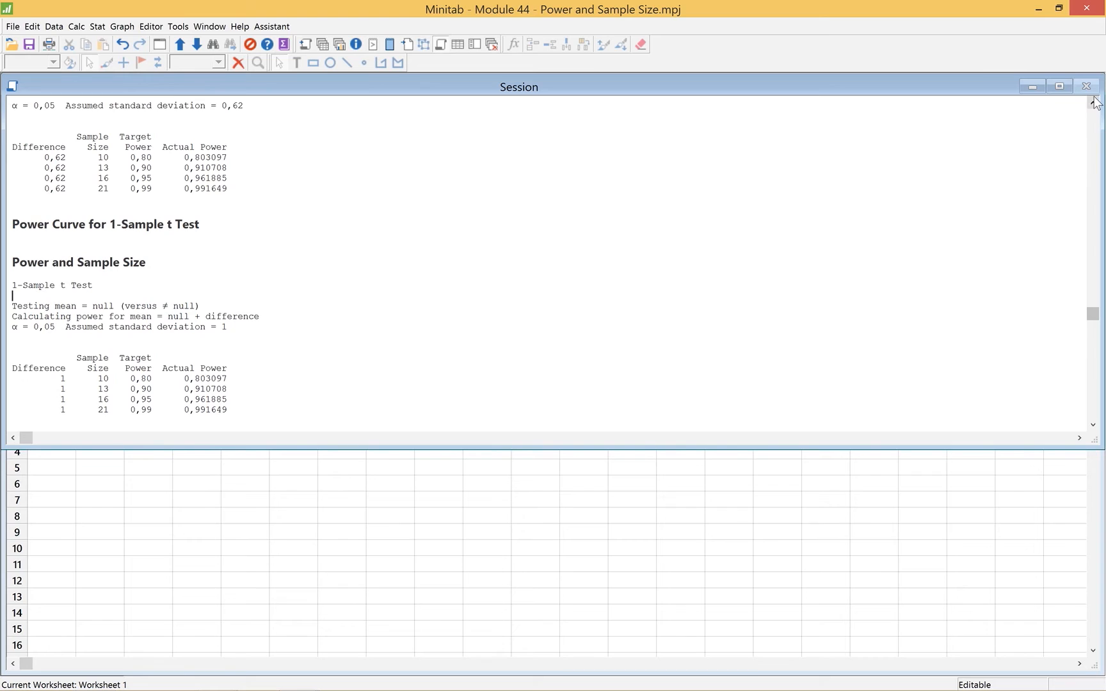
pyautogui.click(1092, 102)
pyautogui.click(1092, 102)
pyautogui.click(1092, 102)
pyautogui.click(1093, 103)
pyautogui.click(1092, 103)
pyautogui.click(1092, 102)
pyautogui.click(1092, 103)
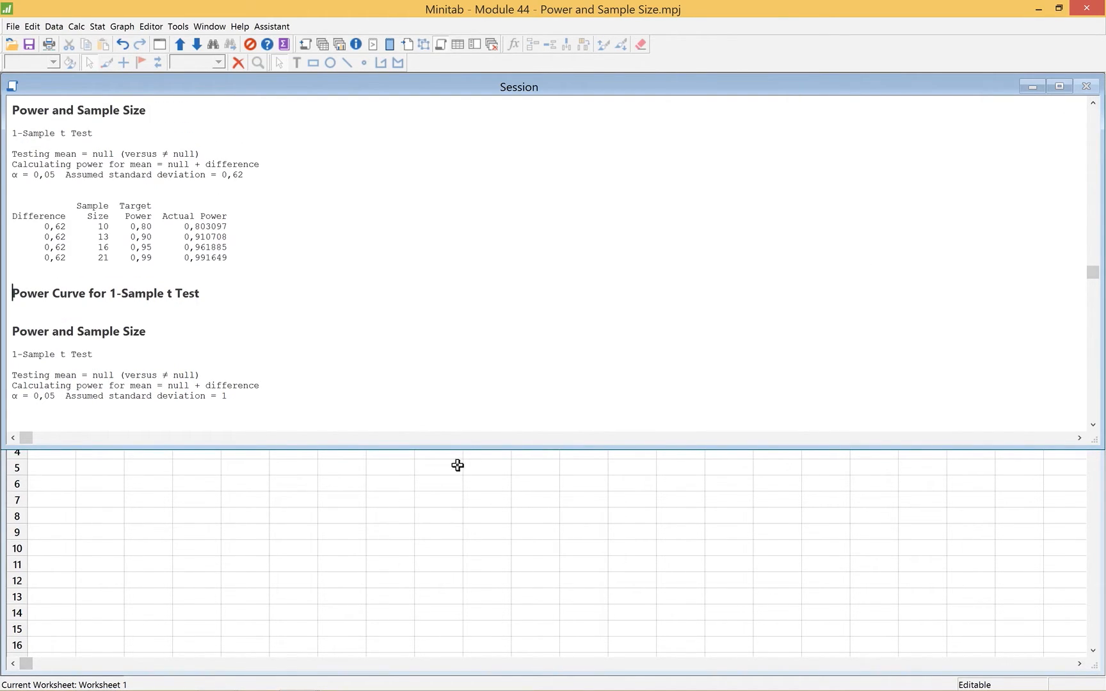
pyautogui.moveTo(462, 439); pyautogui.dragTo(459, 540)
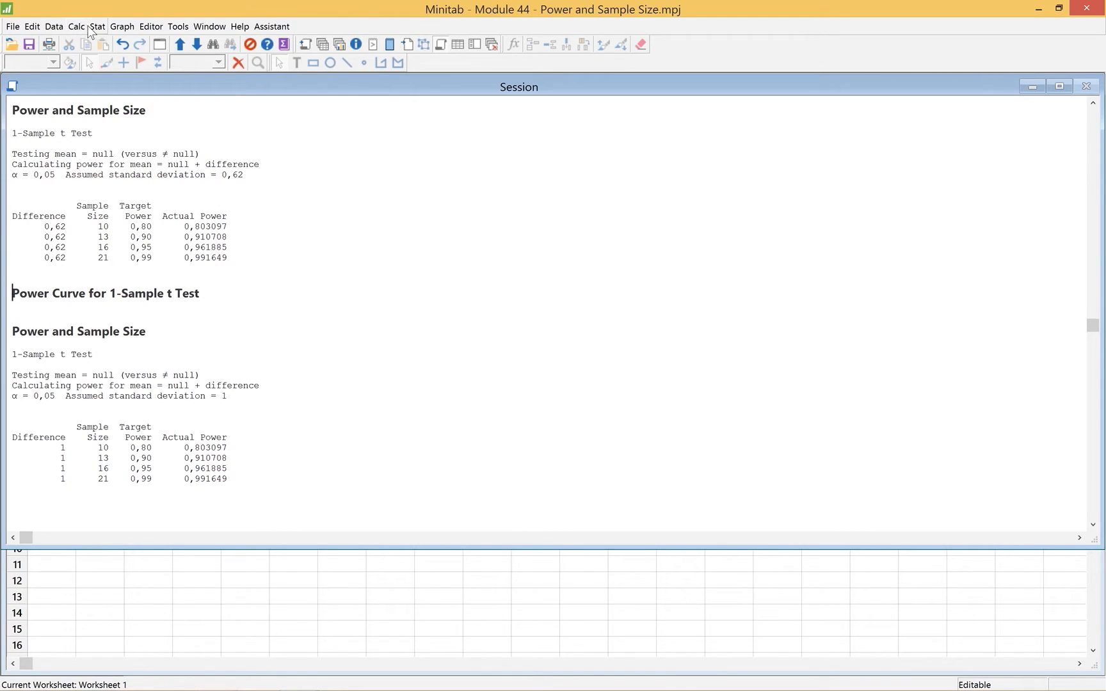
# Reopen the last analysis and recalculate the sample sizes for a difference of ,01
pyautogui.click(32, 26)
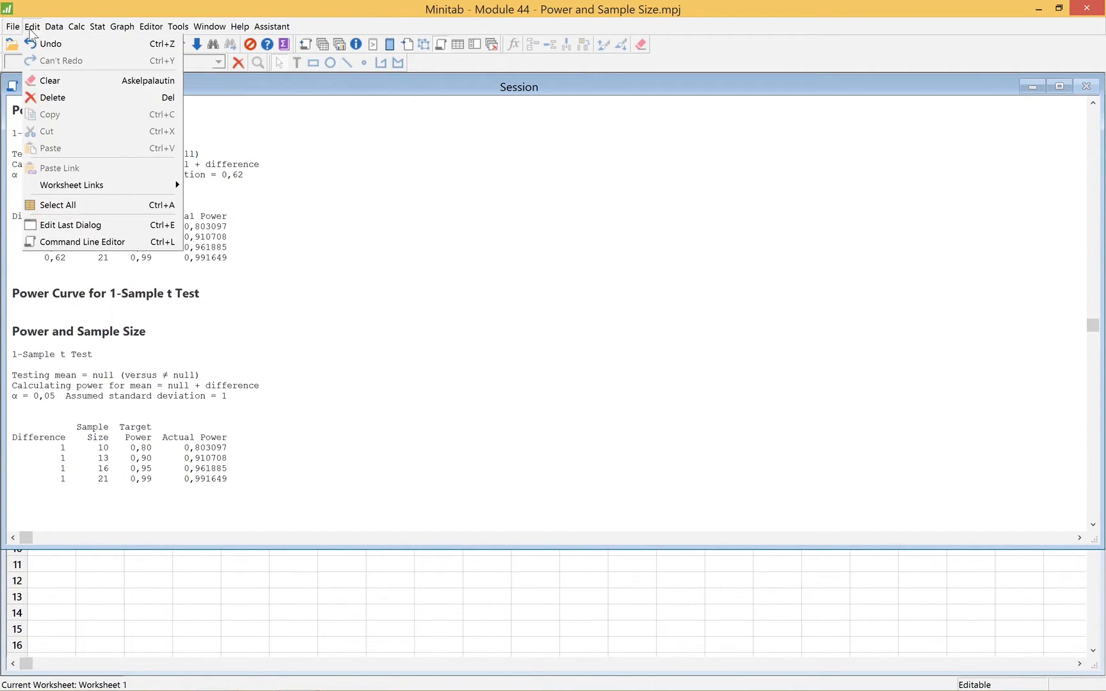
pyautogui.click(76, 225)
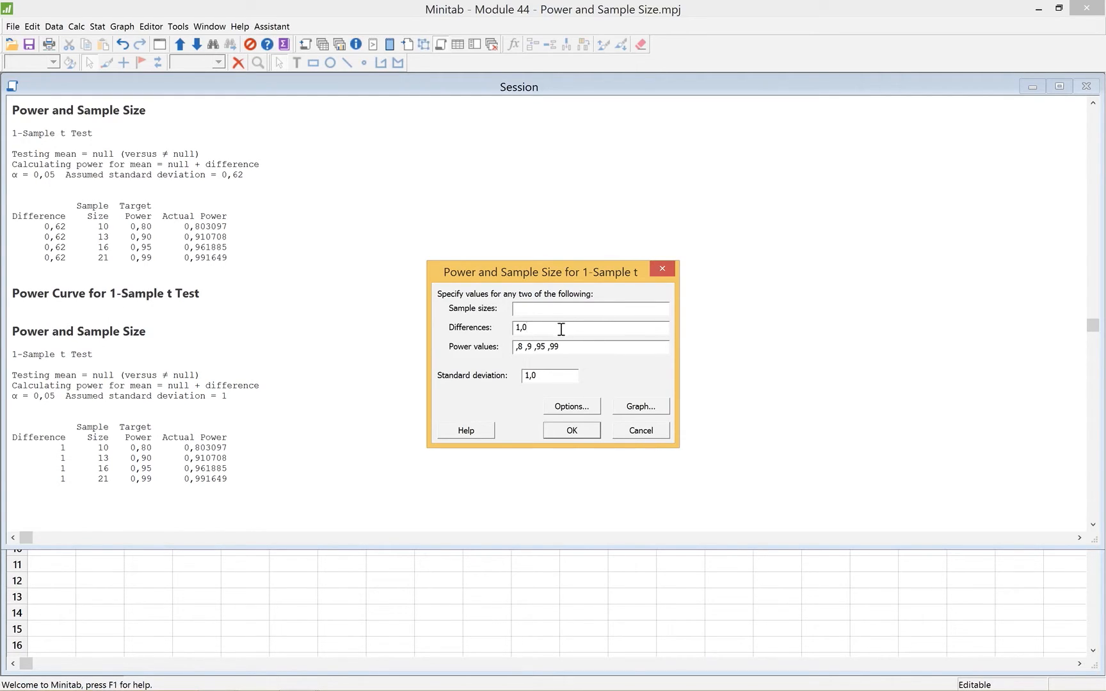
pyautogui.press('BackSpace')
pyautogui.press('BackSpace')
pyautogui.press('BackSpace')
pyautogui.write(',01')
pyautogui.click(570, 430)
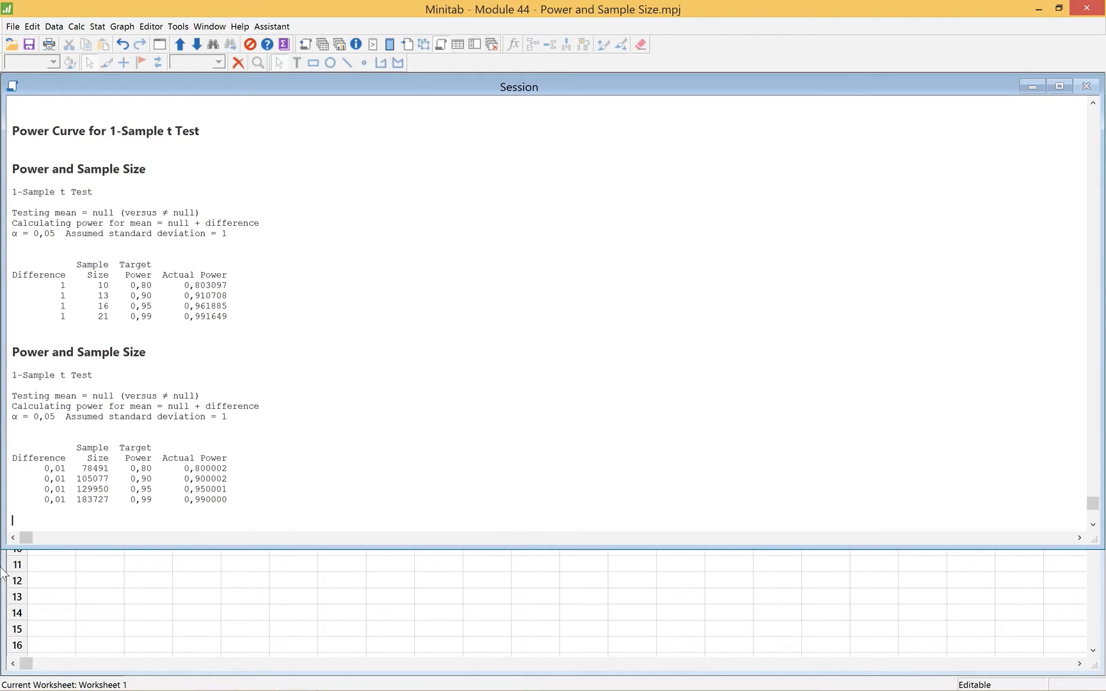
# Reopen the last analysis, enter a sample size of 30, clear the power values and calculate the power
pyautogui.click(94, 468)
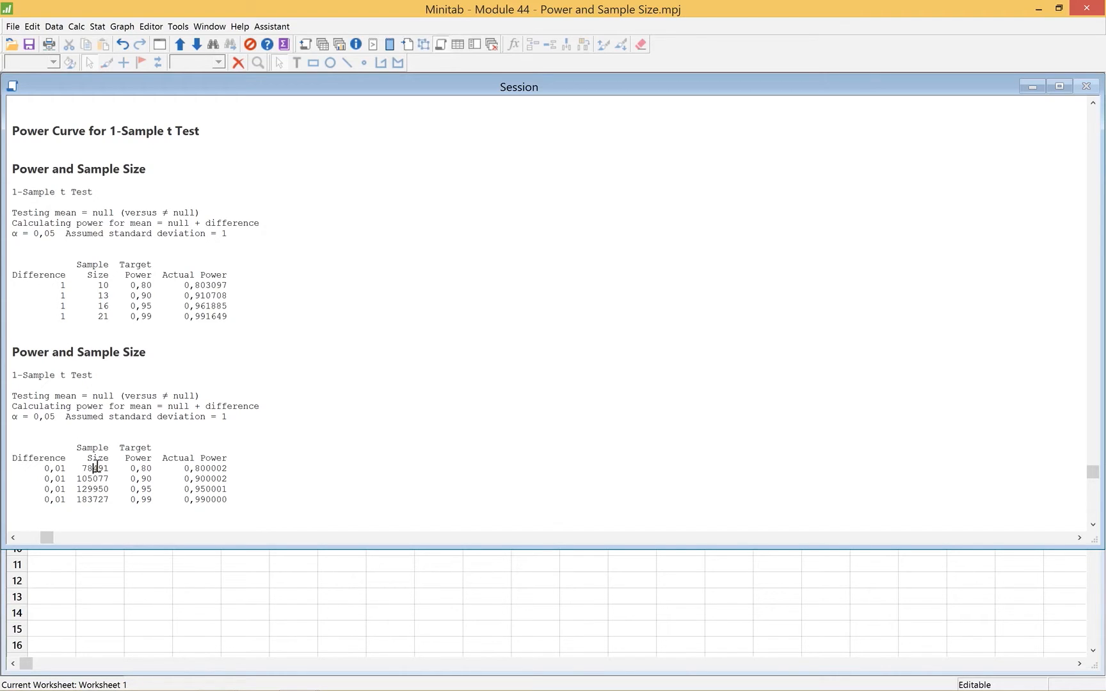
pyautogui.click(113, 465)
pyautogui.click(113, 465)
pyautogui.click(32, 26)
pyautogui.click(70, 226)
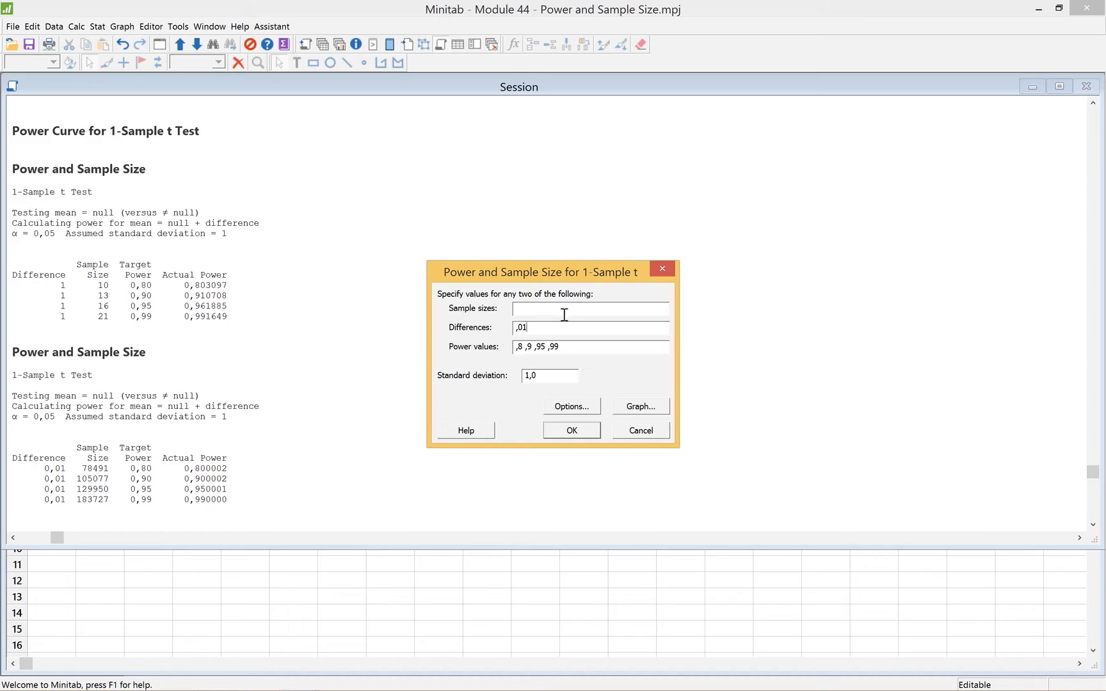
pyautogui.write('30')
pyautogui.moveTo(581, 345); pyautogui.dragTo(478, 342)
pyautogui.press('BackSpace')
pyautogui.click(575, 430)
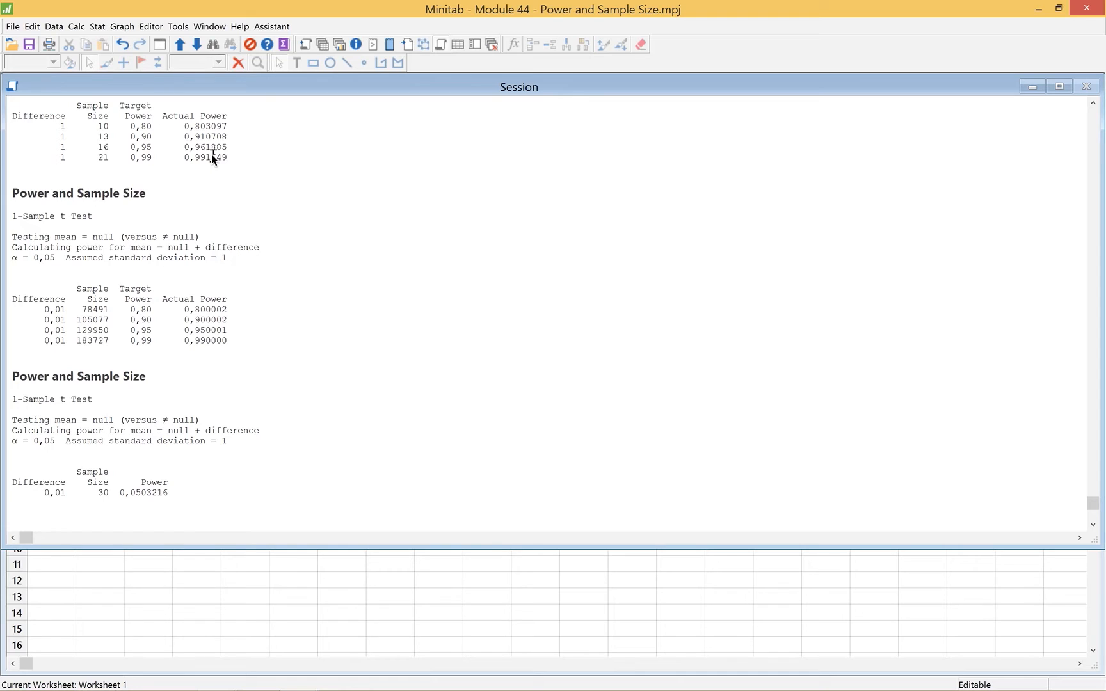
# Reopen the last analysis, set the difference to 1,0 and recalculate the power
pyautogui.click(32, 25)
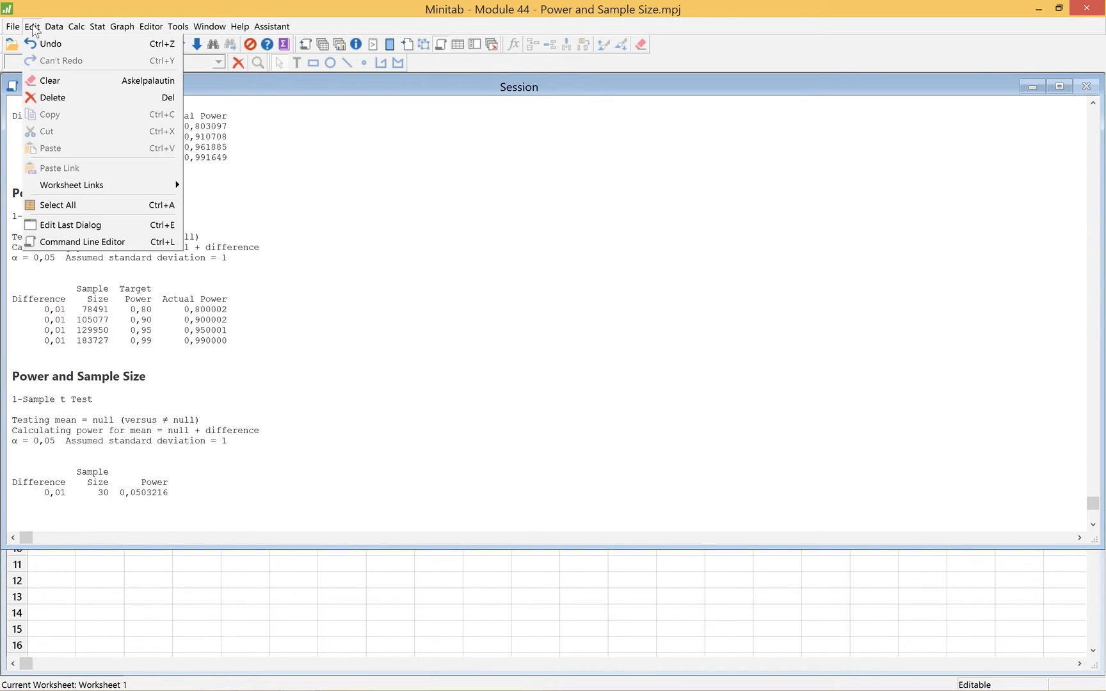
pyautogui.click(69, 225)
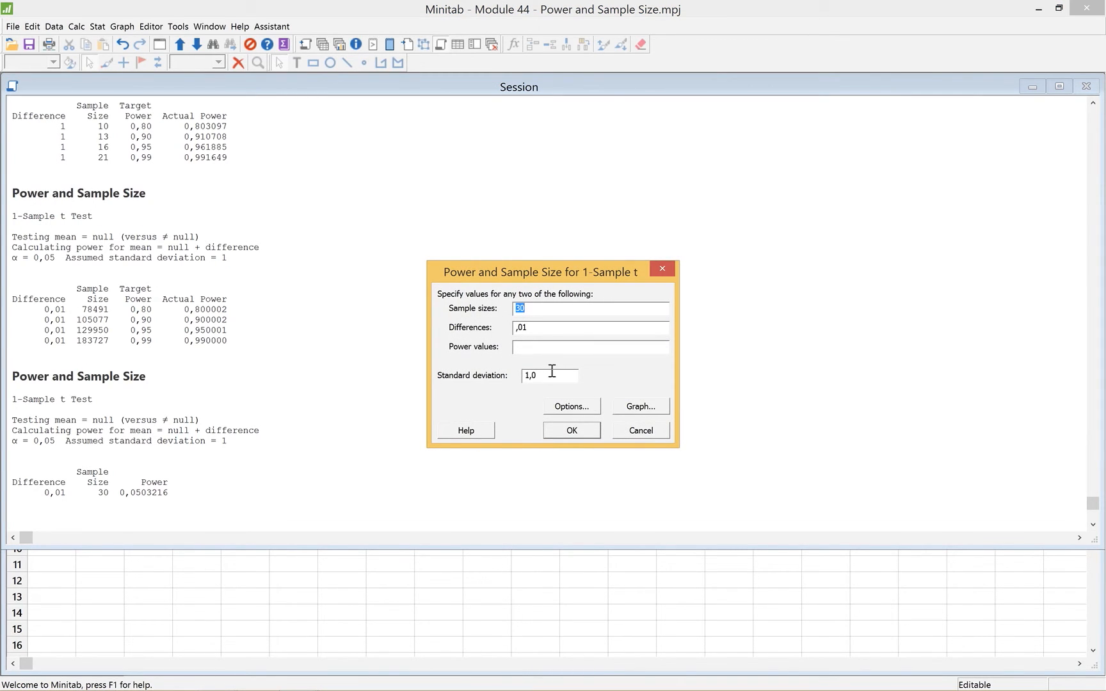
pyautogui.click(548, 327)
pyautogui.moveTo(497, 327); pyautogui.dragTo(491, 327)
pyautogui.write('1,0')
pyautogui.click(569, 430)
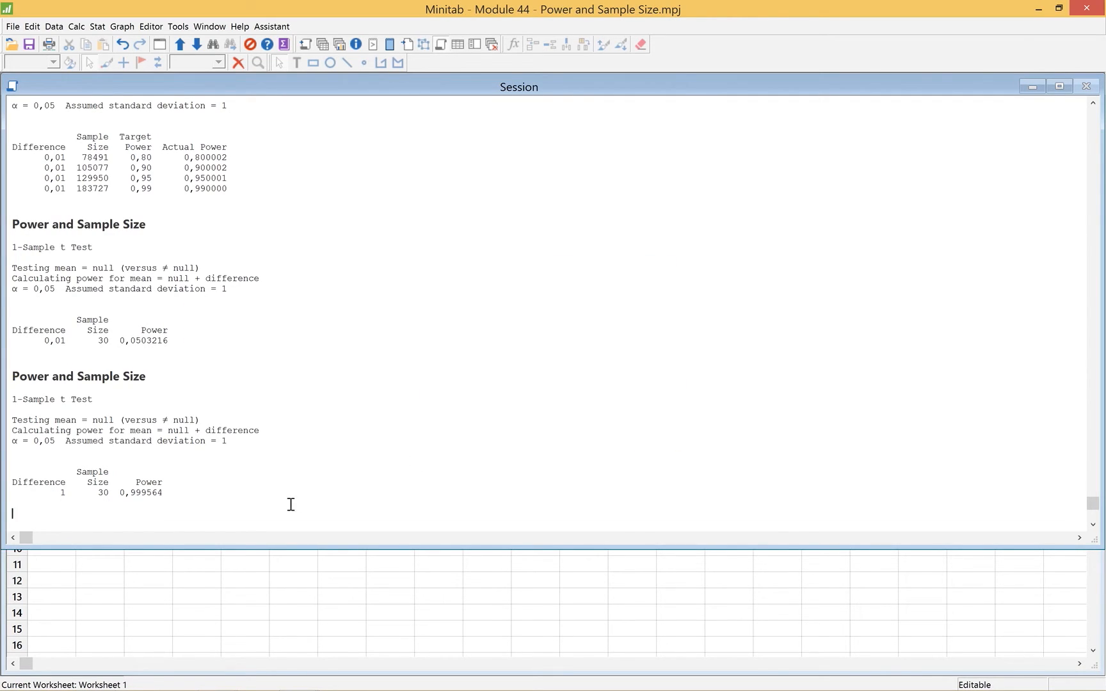
# Reopen the last analysis, clear the sample size, enter a power value of ,99 and calculate the sample size
pyautogui.click(171, 494)
pyautogui.click(32, 28)
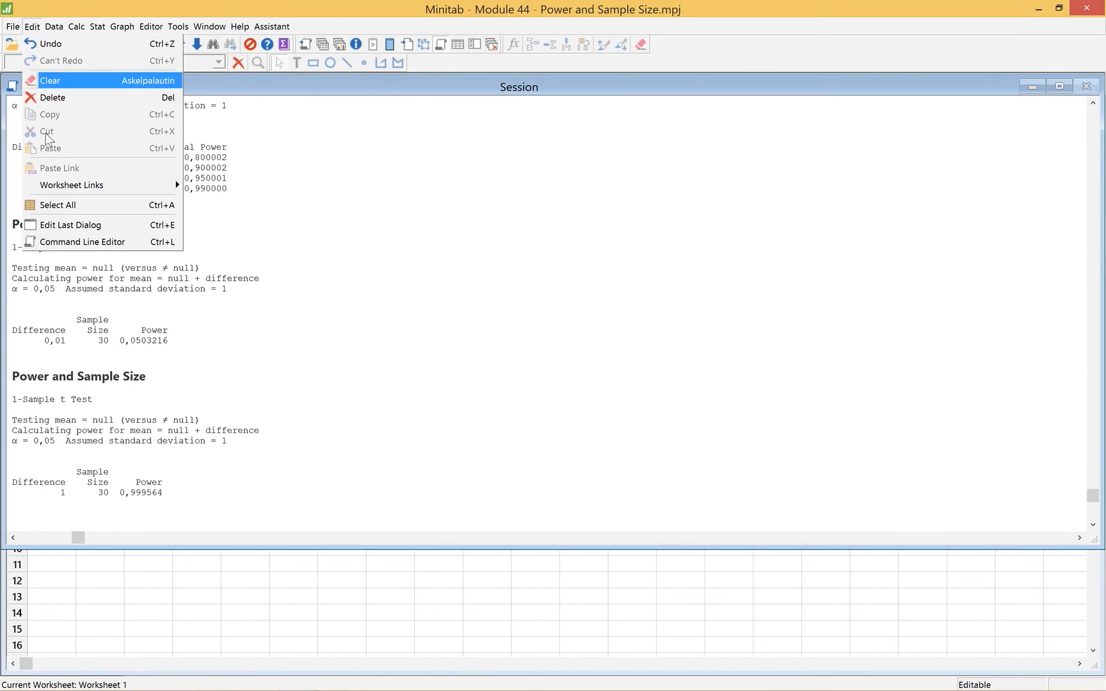
pyautogui.click(66, 228)
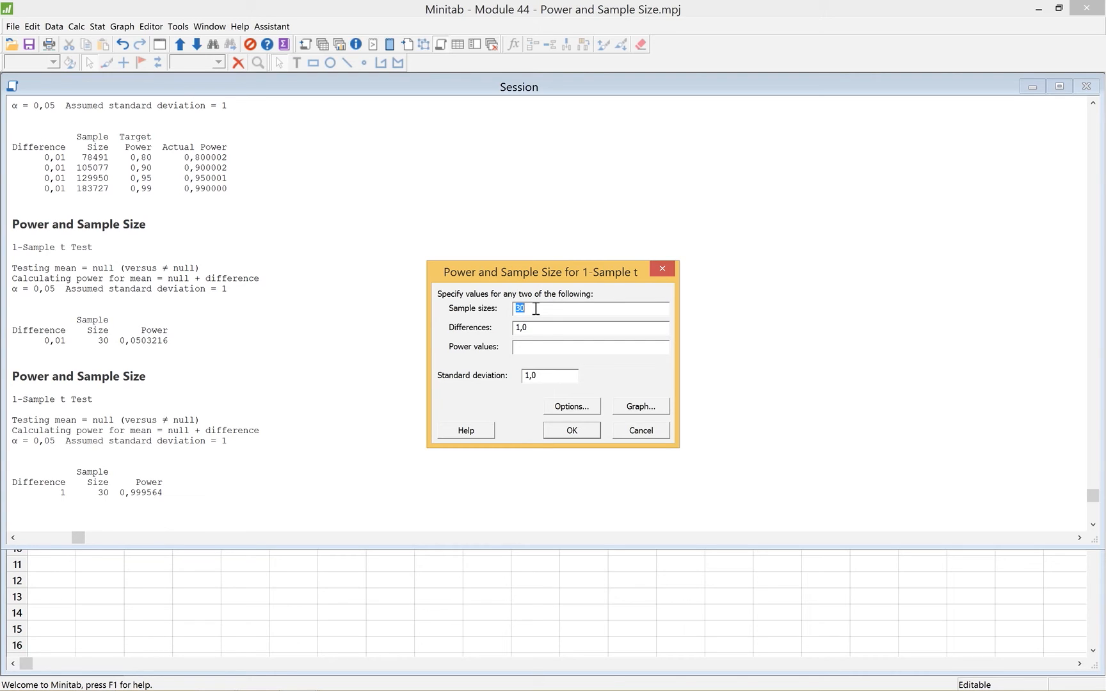
pyautogui.press('BackSpace')
pyautogui.press('Return')
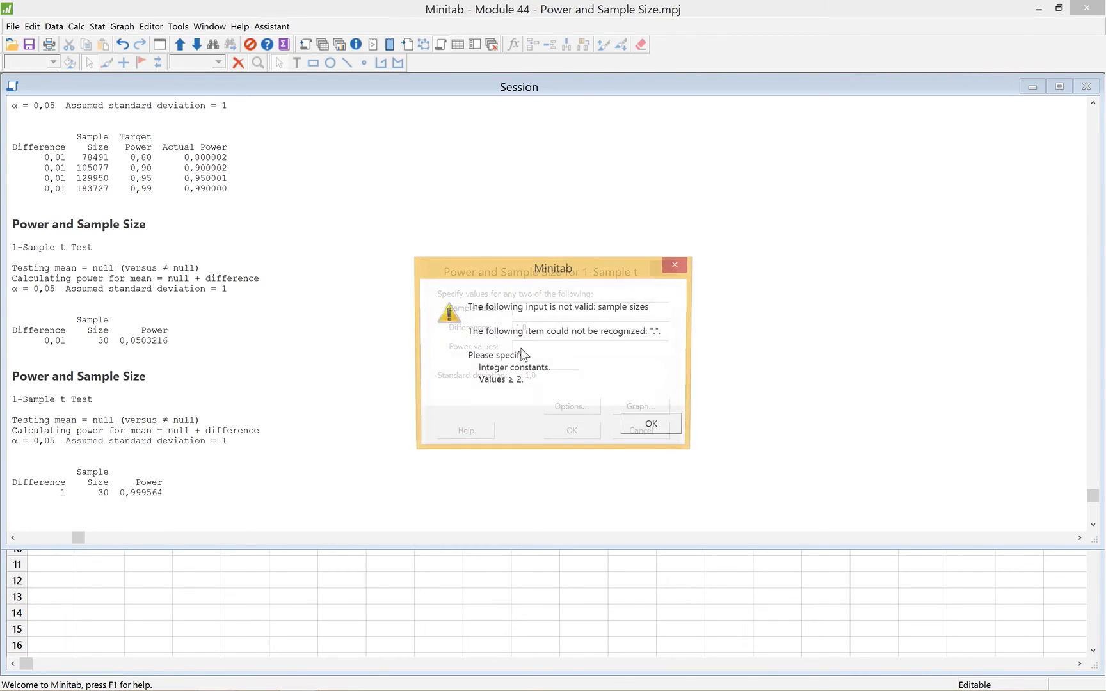
pyautogui.click(655, 431)
pyautogui.press('Return')
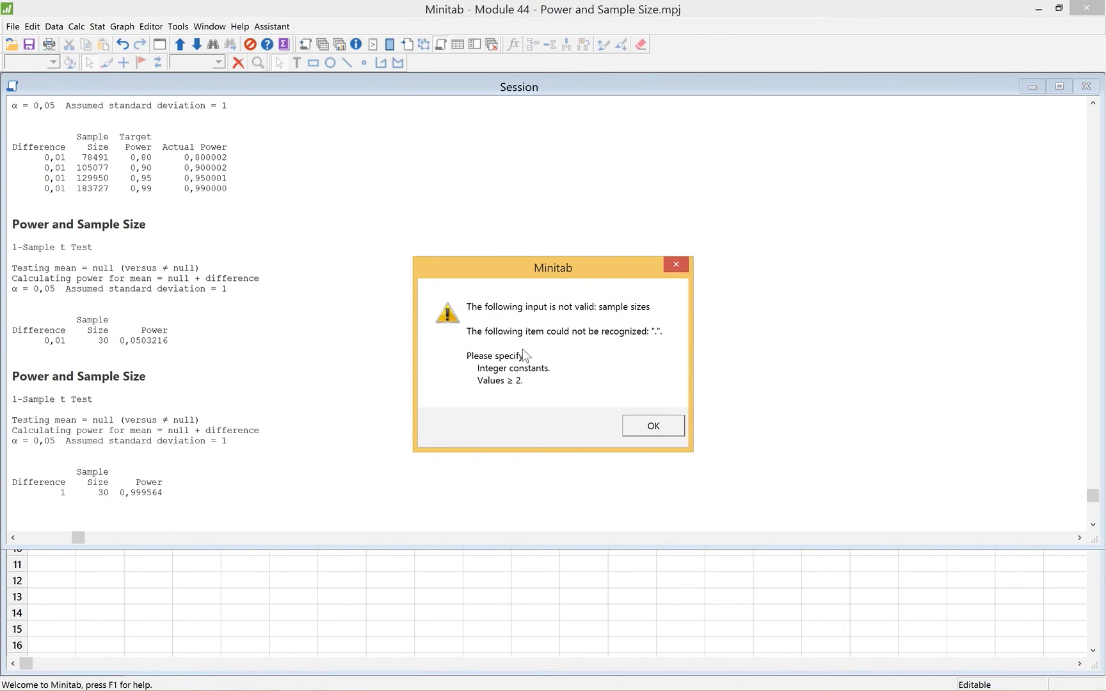
pyautogui.click(635, 426)
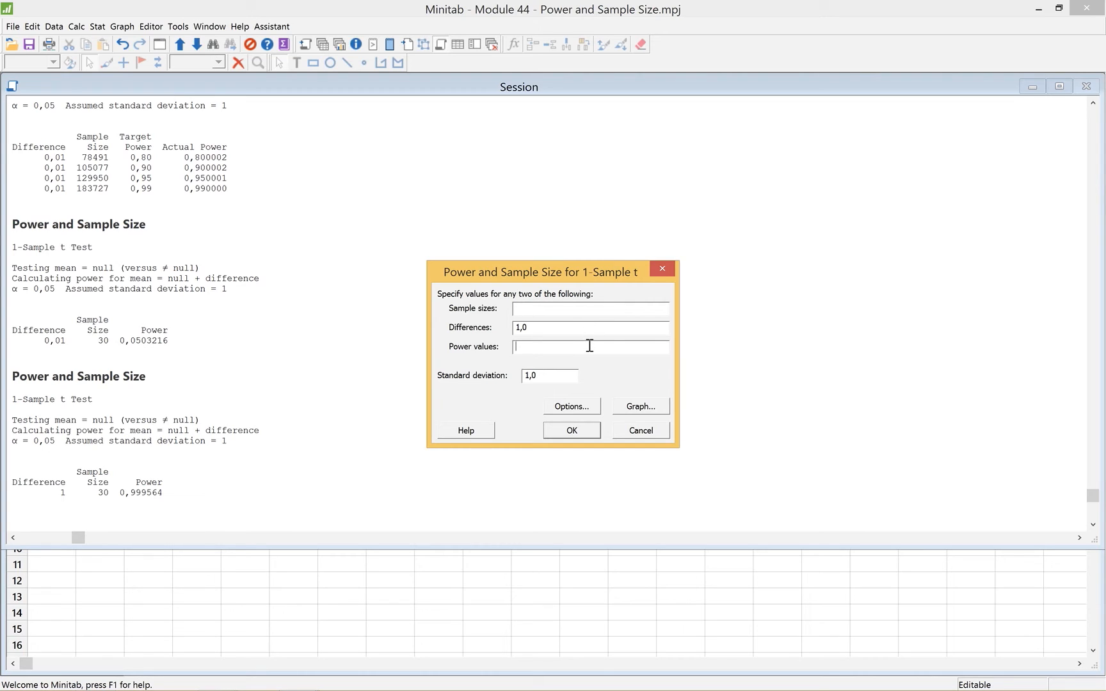
pyautogui.write(',')
pyautogui.write('99')
pyautogui.click(572, 431)
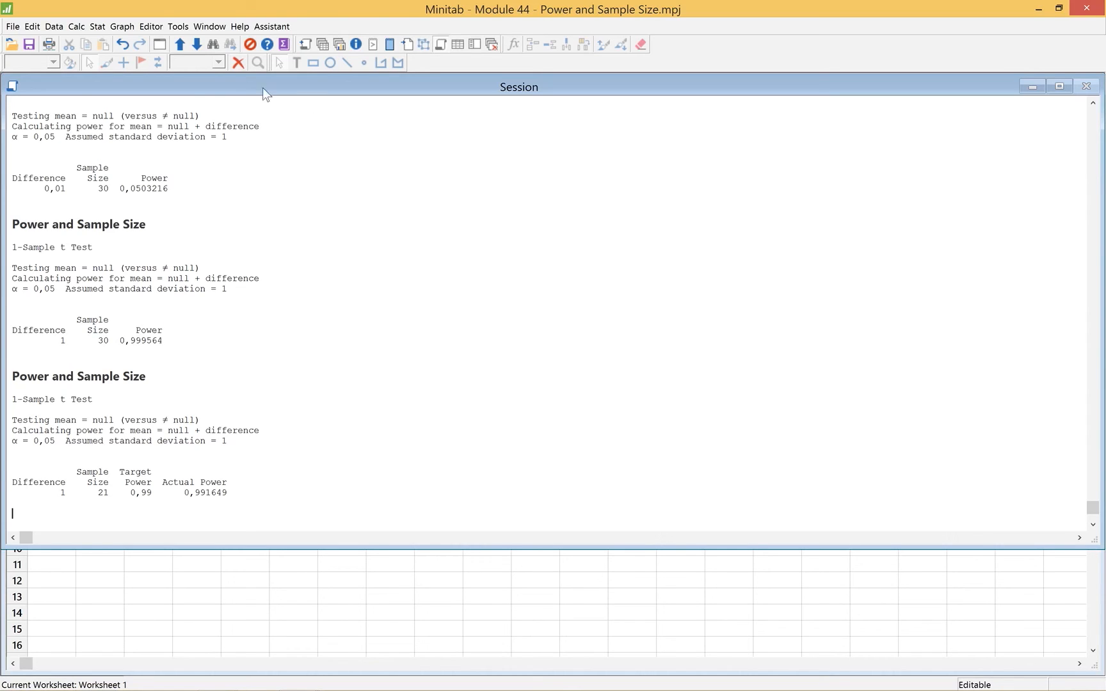
# Reopen the last analysis, change the power value to ,95 and recalculate the sample size
pyautogui.click(28, 28)
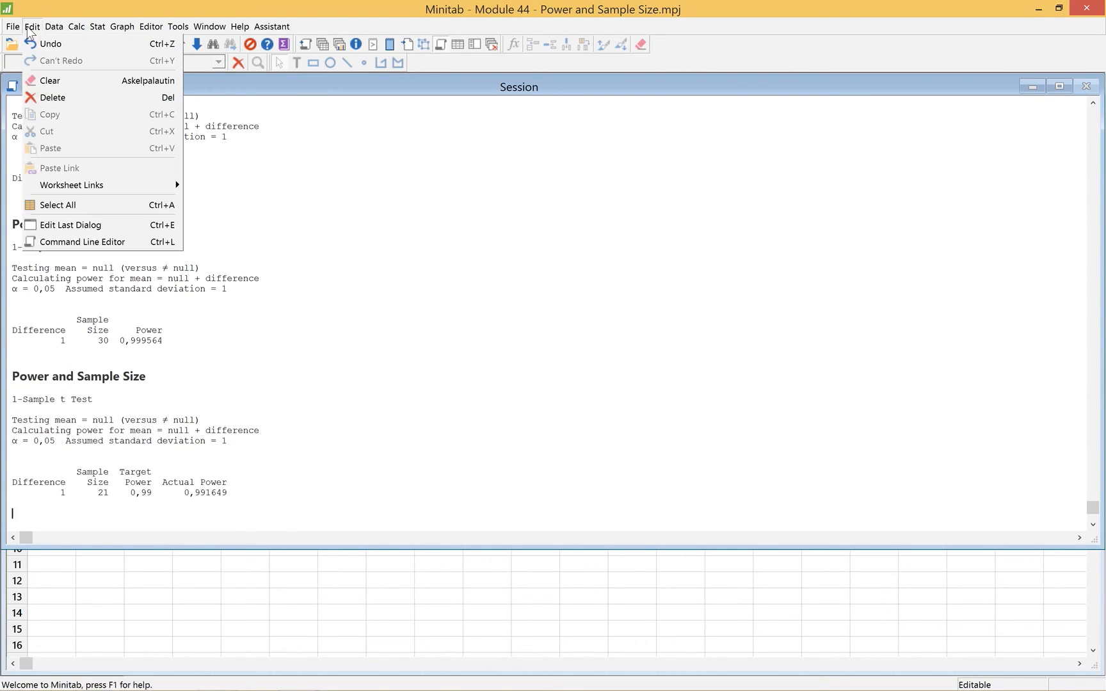
pyautogui.click(82, 224)
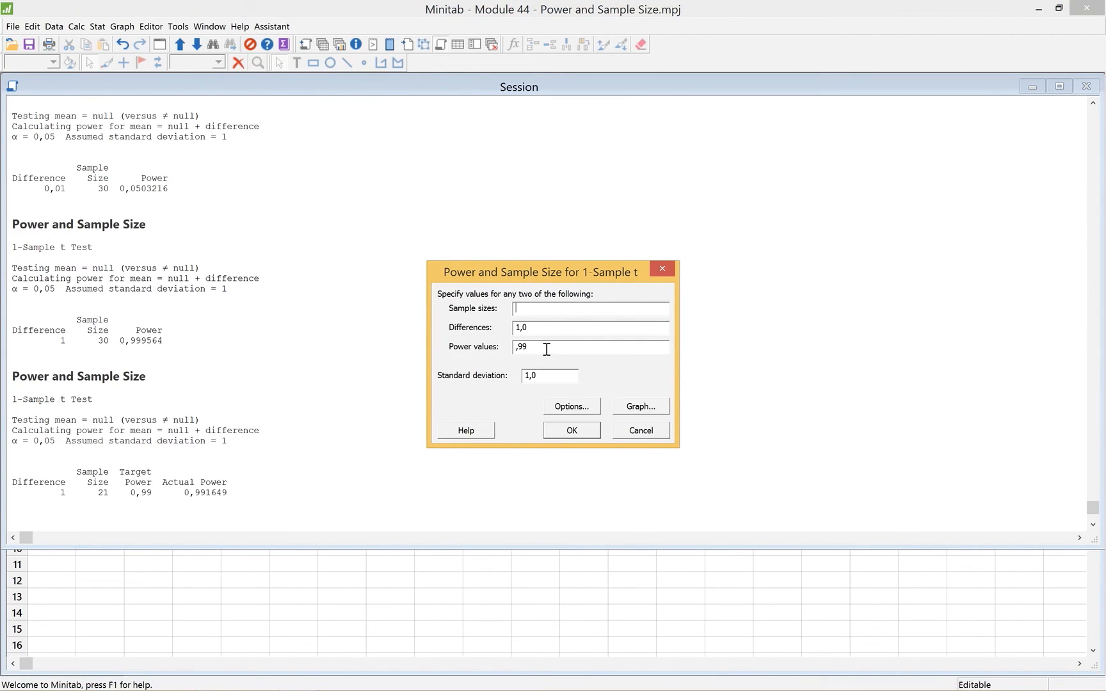
pyautogui.press('BackSpace')
pyautogui.write('5')
pyautogui.click(572, 431)
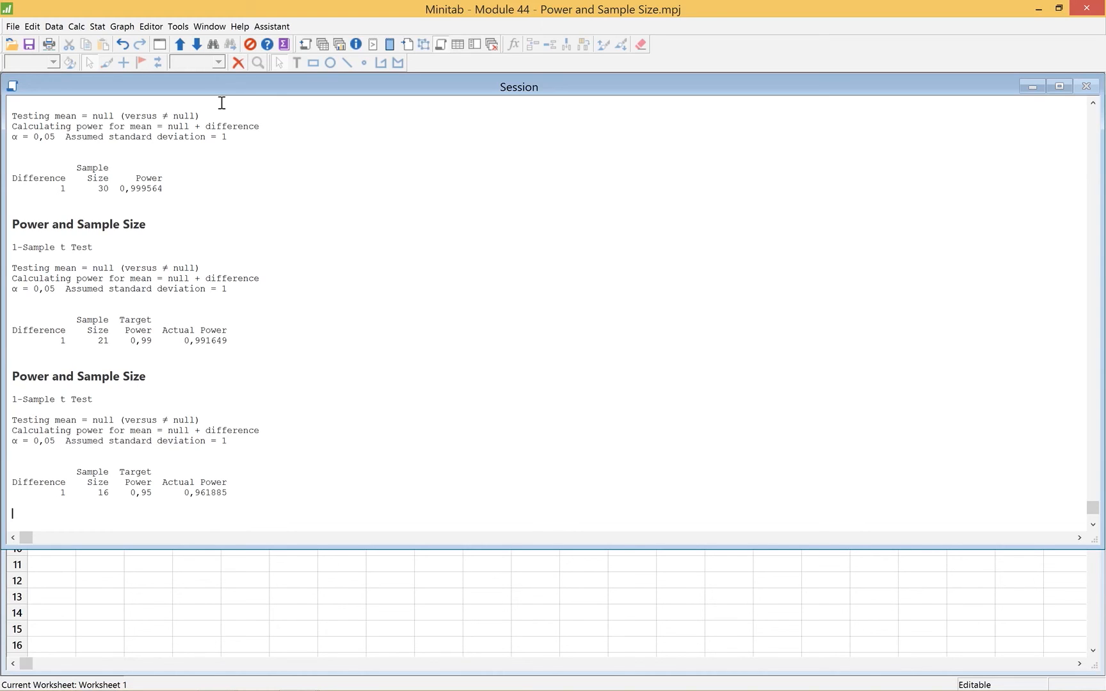
# Reopen the last analysis, enter a sample size of 30, clear the difference and calculate the detectable difference
pyautogui.click(32, 27)
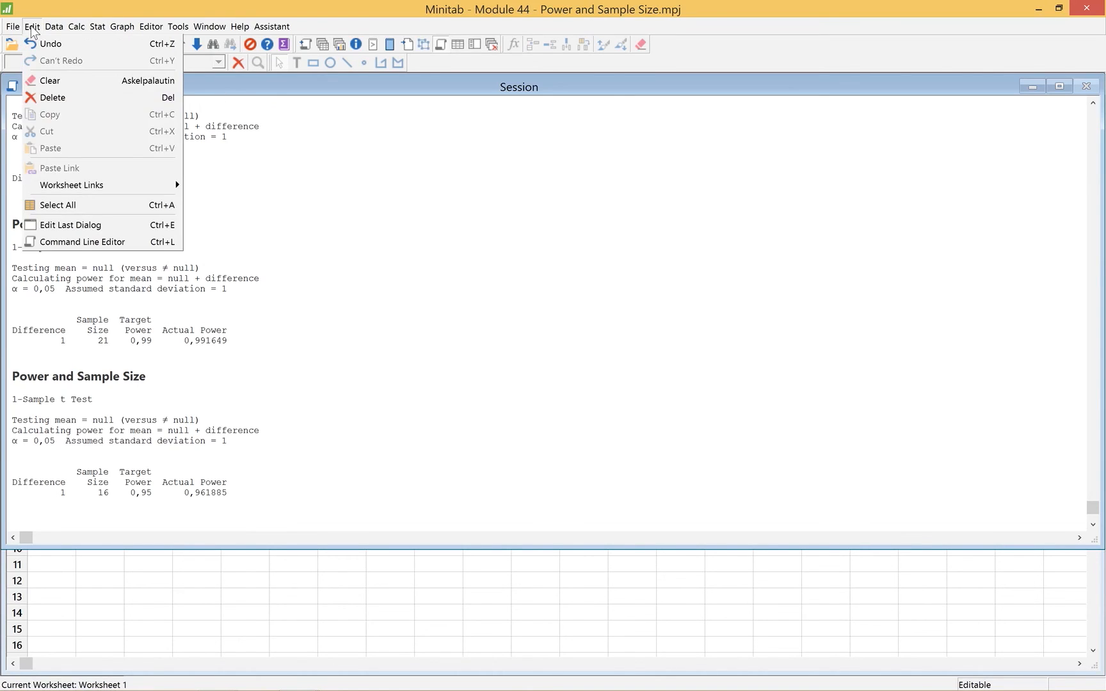
pyautogui.click(63, 225)
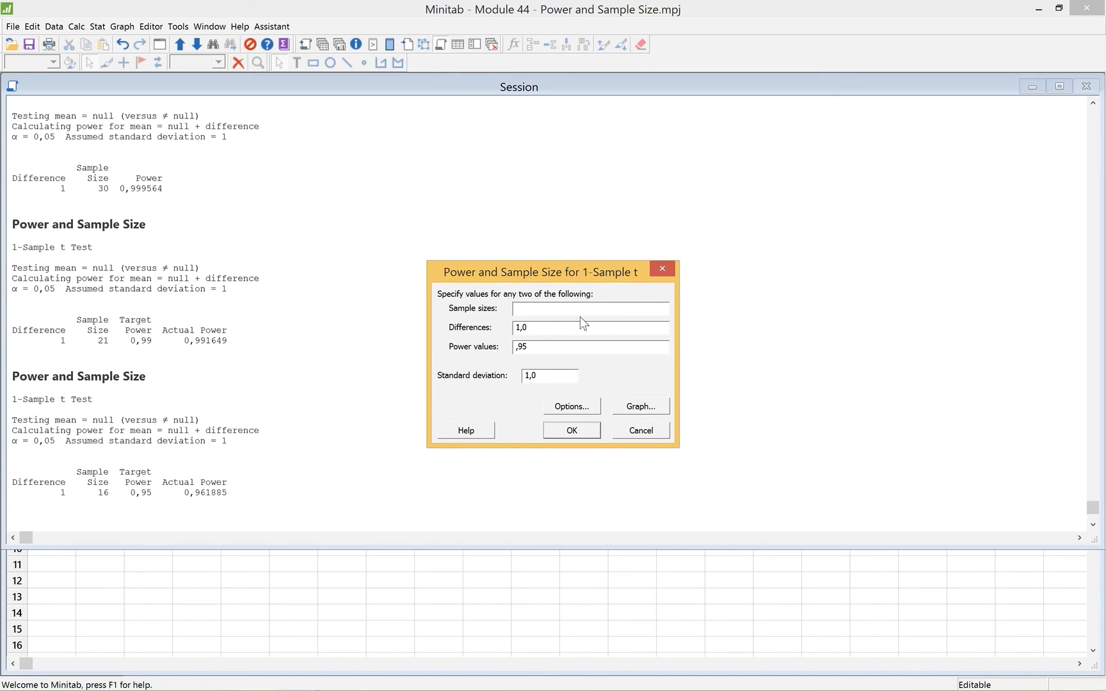
pyautogui.write('30')
pyautogui.press('Tab')
pyautogui.press('Delete')
pyautogui.click(584, 430)
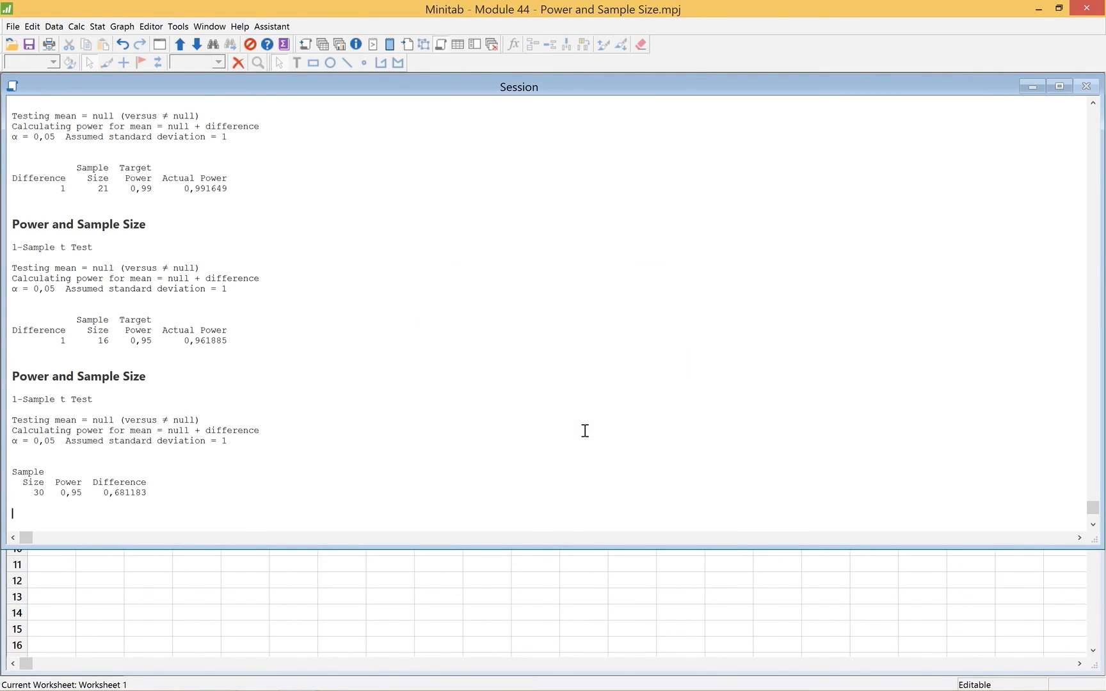